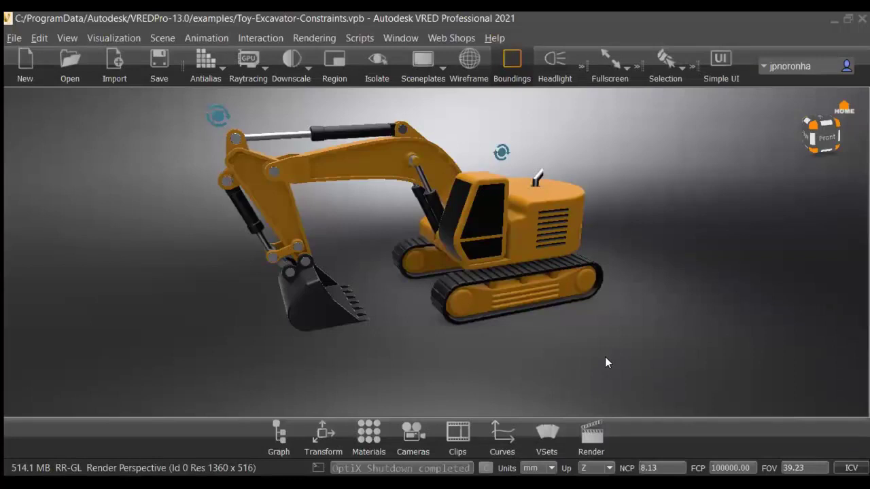
- Open the example scene Automotive_Genesis.vpb
drag(416, 253, 4, 111)
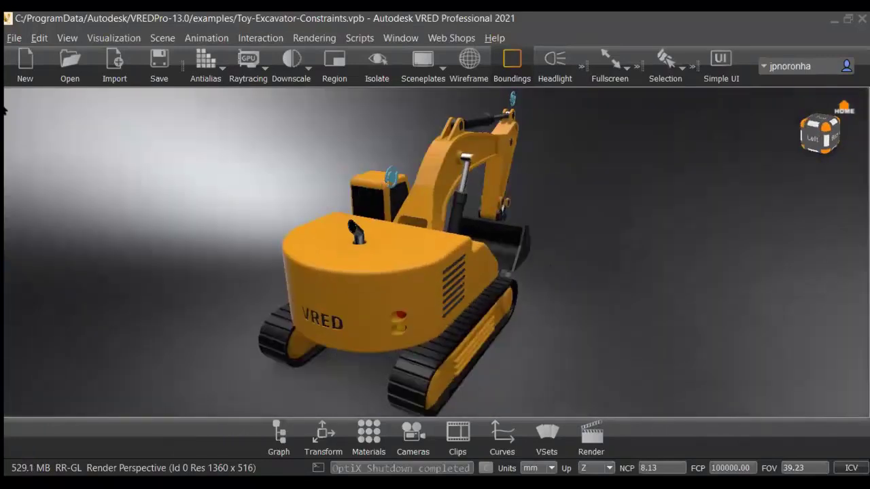
click(13, 38)
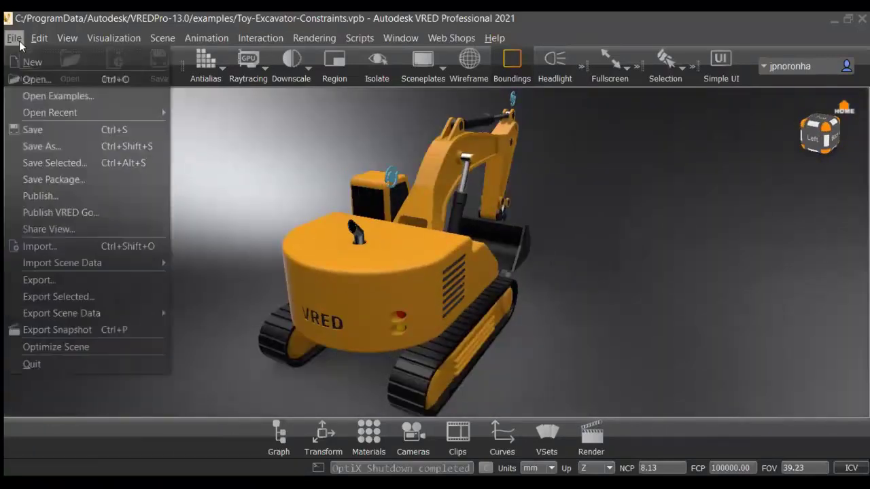
click(57, 99)
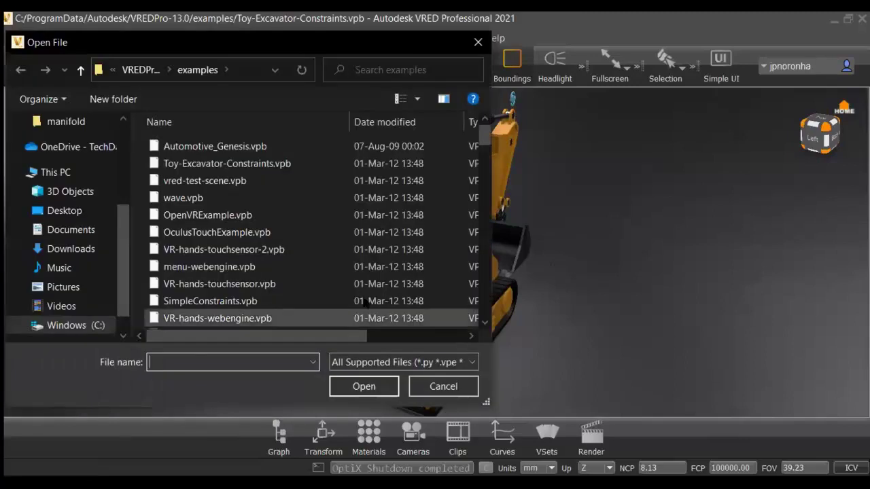
click(301, 147)
click(380, 391)
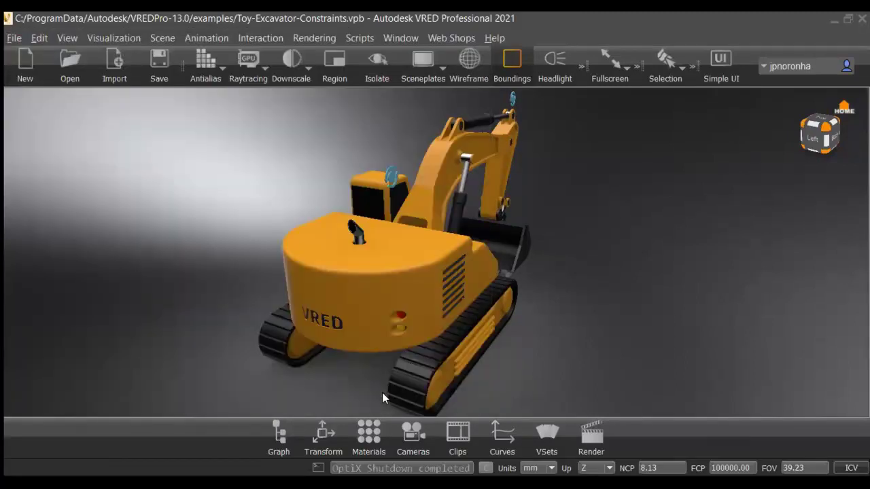
click(396, 270)
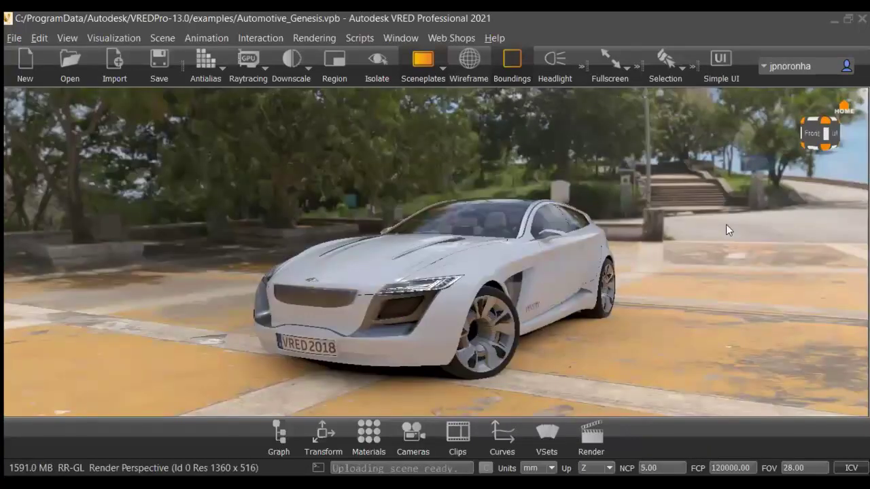
- Inspect the car from its side and from a raised front corner, including a full-screen preview
click(829, 142)
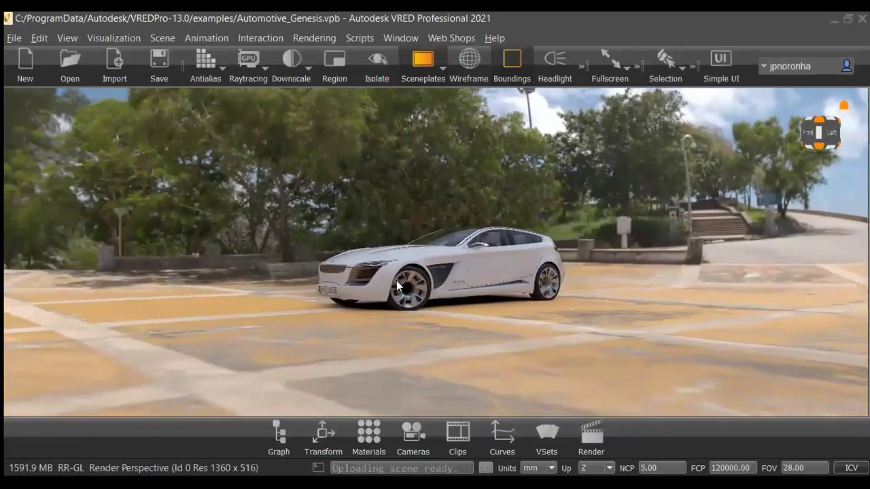
click(812, 129)
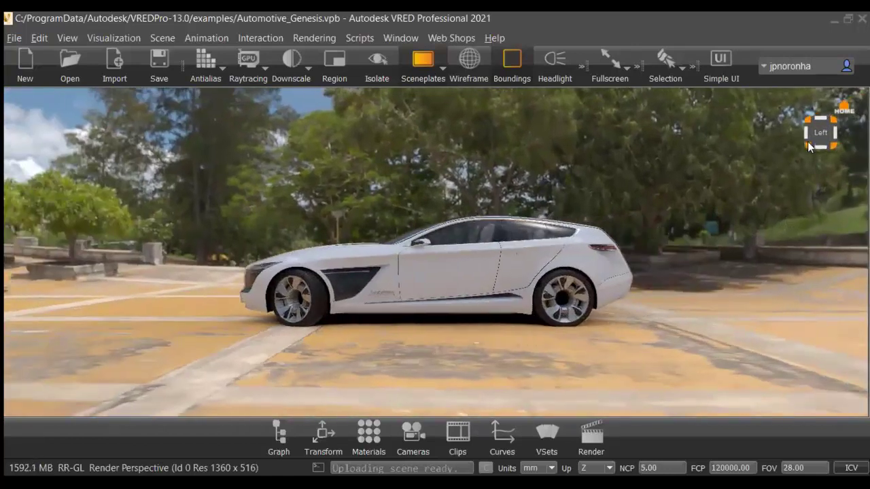
click(807, 124)
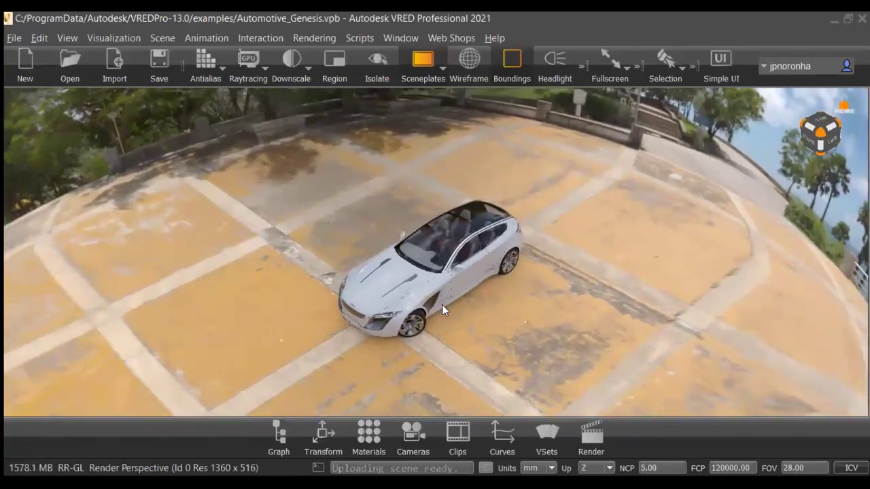
drag(441, 309, 494, 277)
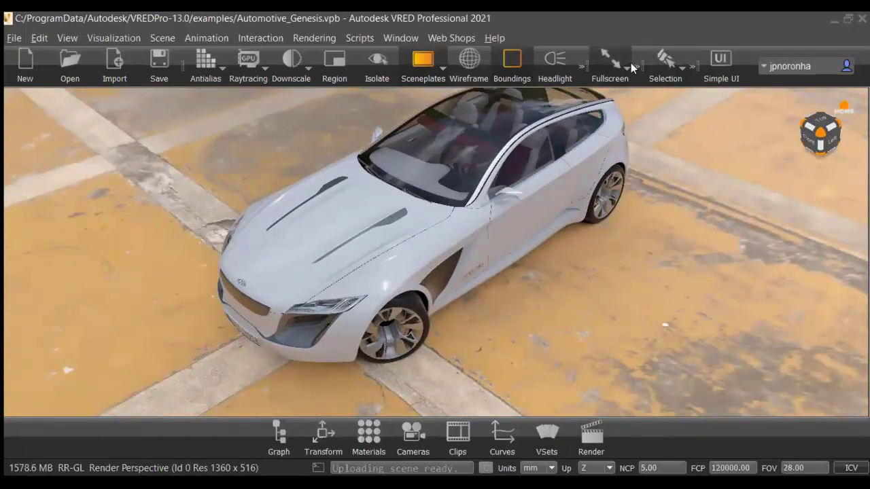
key(F11)
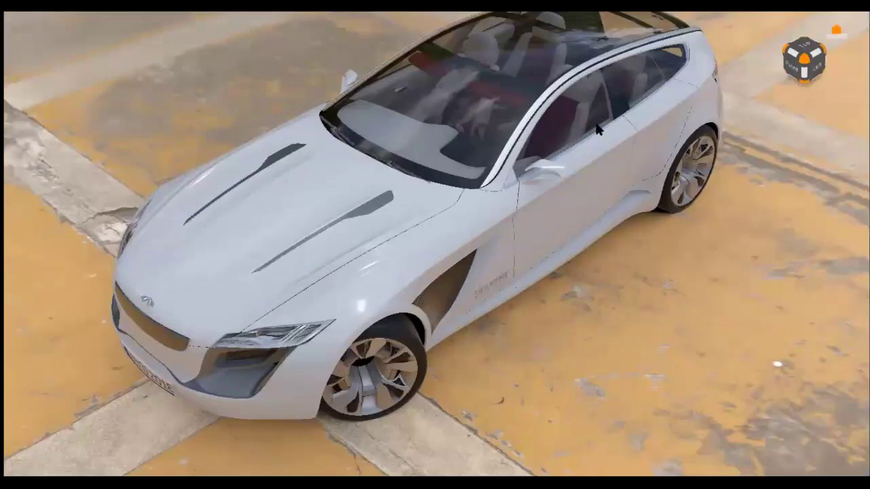
key(F11)
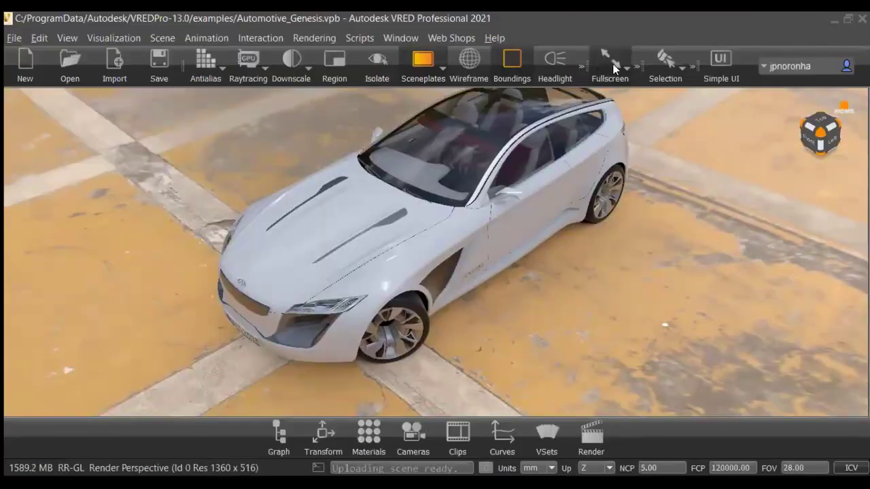
- Show the Variant Sets and dock them beside the viewport, checking the car once in full screen
click(547, 442)
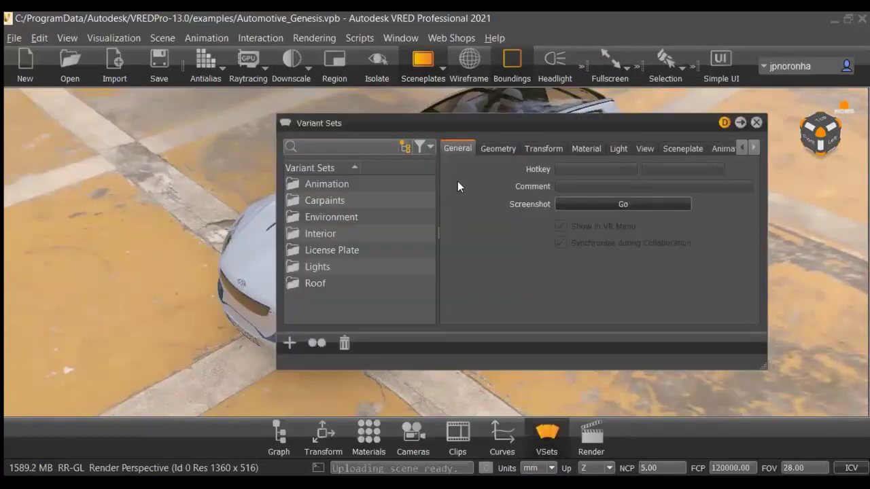
drag(518, 123, 570, 141)
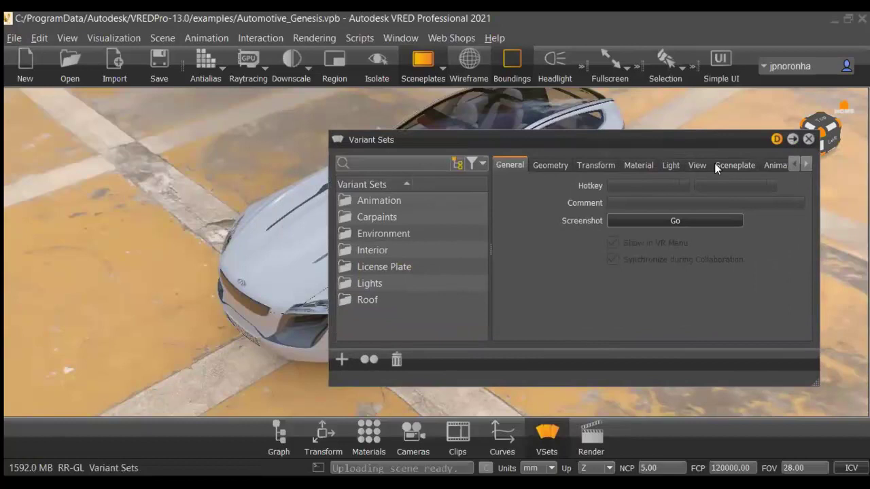
double_click(679, 139)
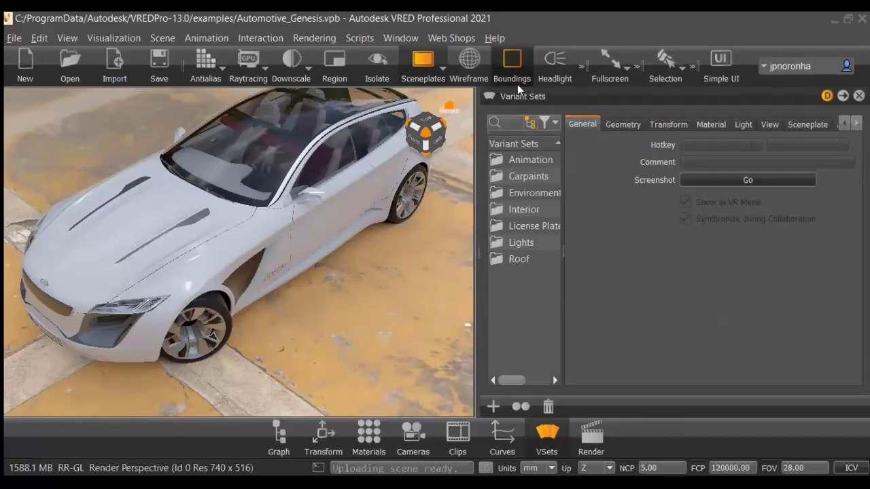
key(F11)
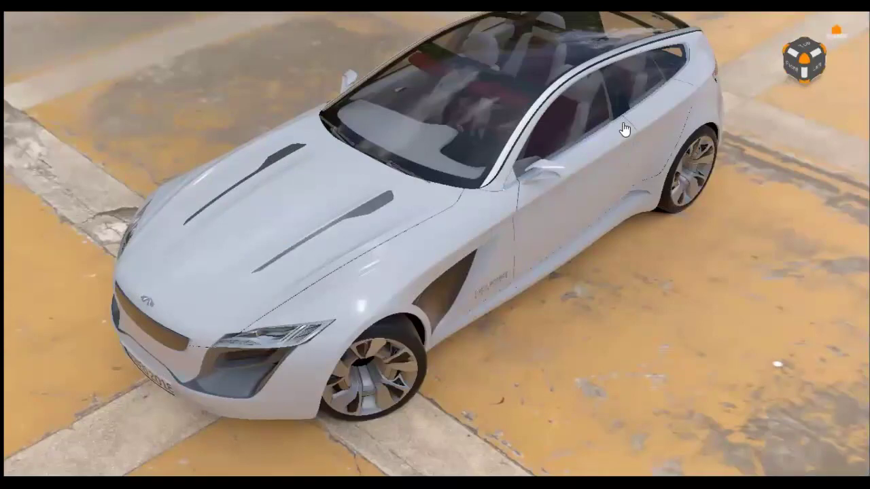
key(F11)
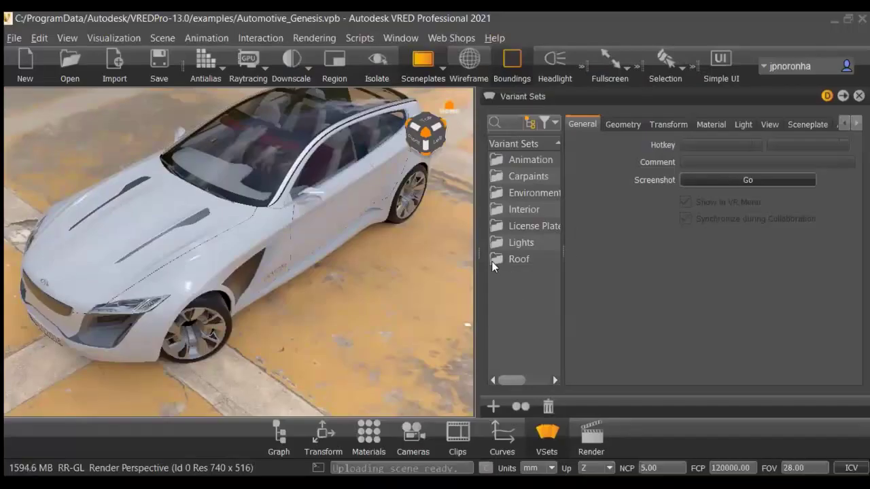
- Apply the Garage, Seaview and Stage environment variants in turn, ending with the Studio environment
double_click(504, 194)
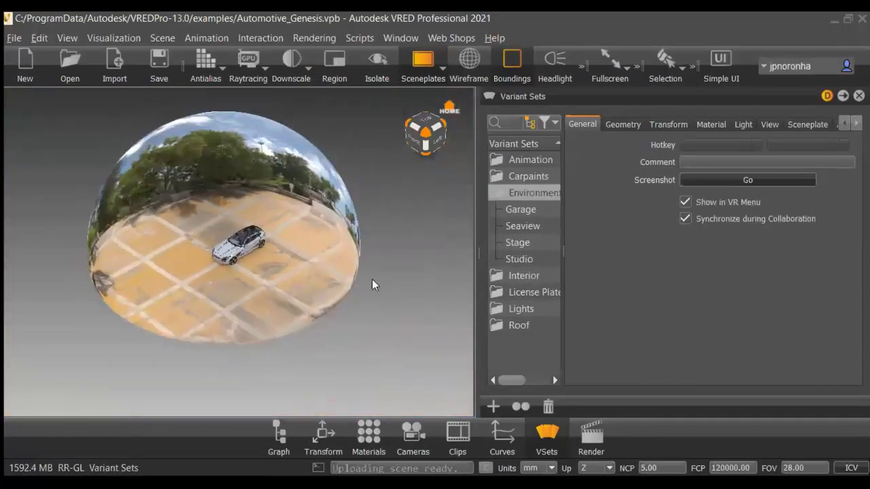
click(528, 214)
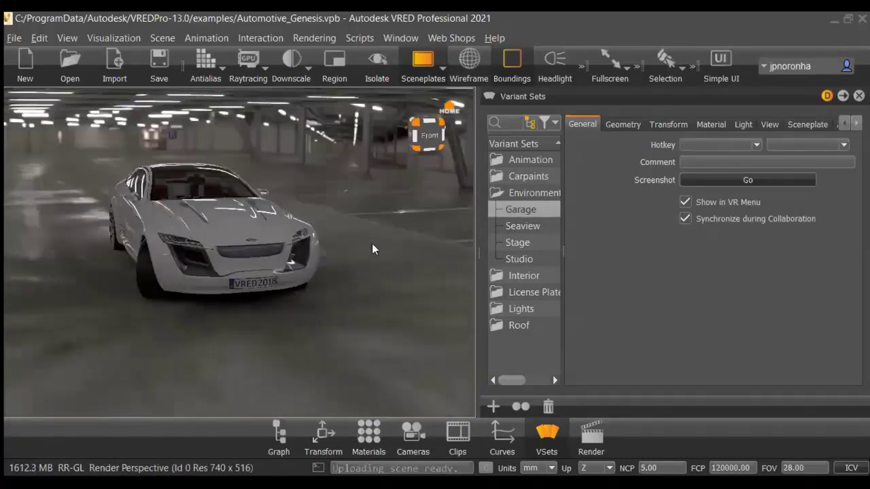
double_click(532, 231)
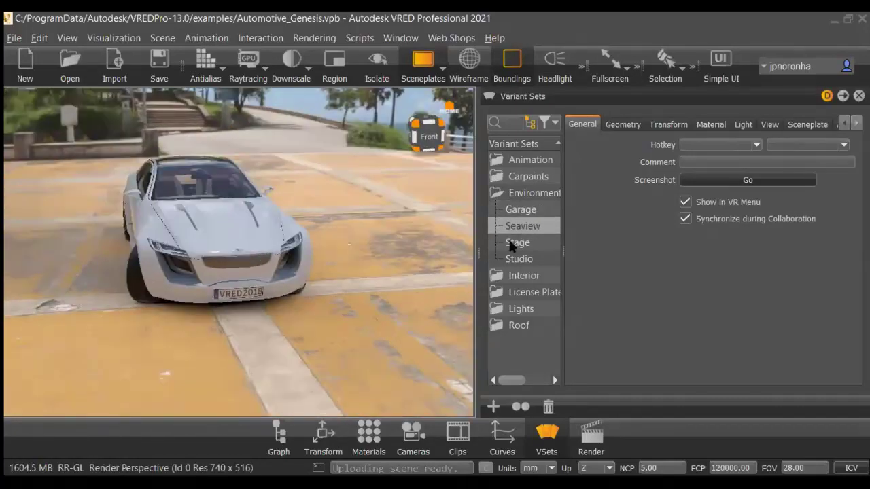
double_click(511, 244)
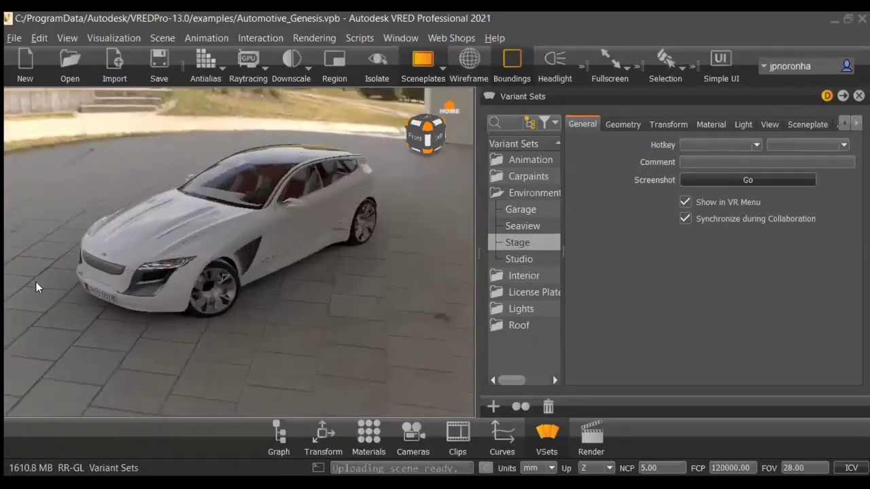
double_click(523, 259)
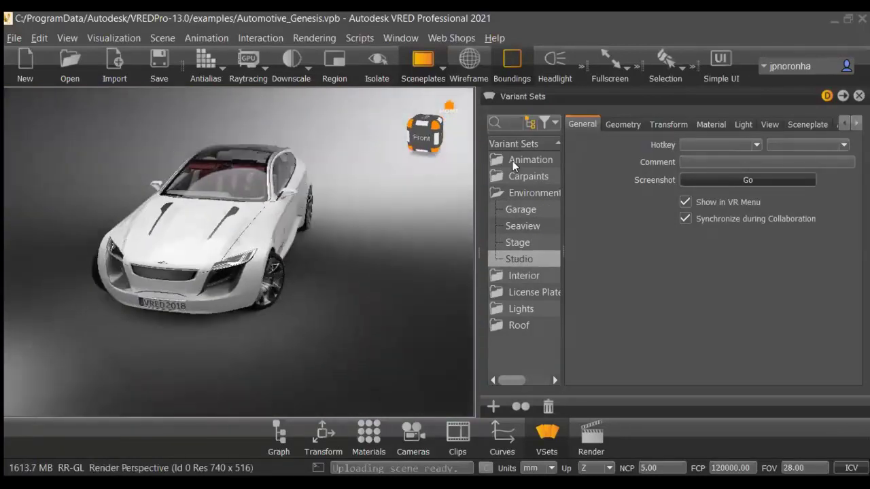
- Expand the Carpaints variant set in place of the environments and apply the black metallic paint to the car
click(499, 197)
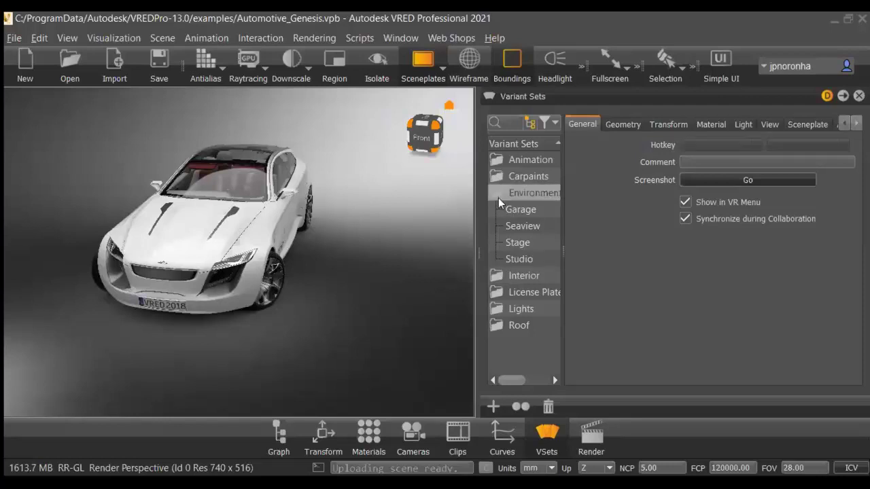
key(Left)
key(Up)
key(Right)
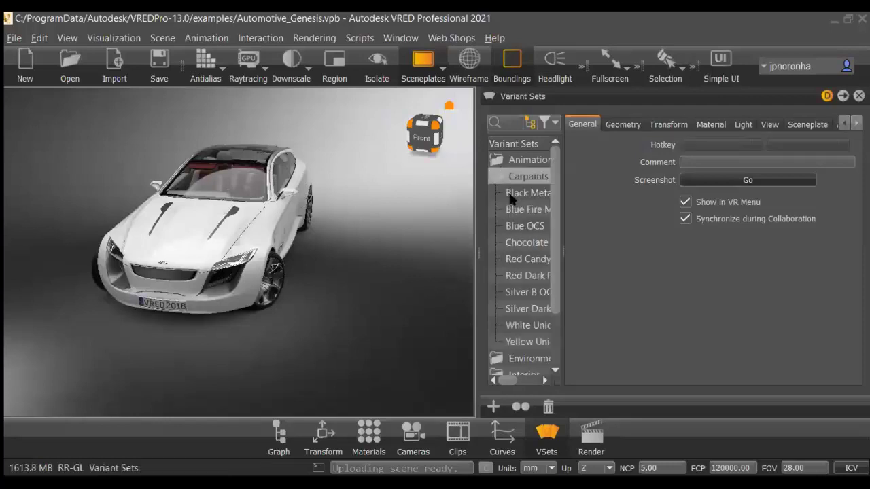
click(510, 194)
drag(158, 254, 457, 235)
scroll(131, 256, up, 5)
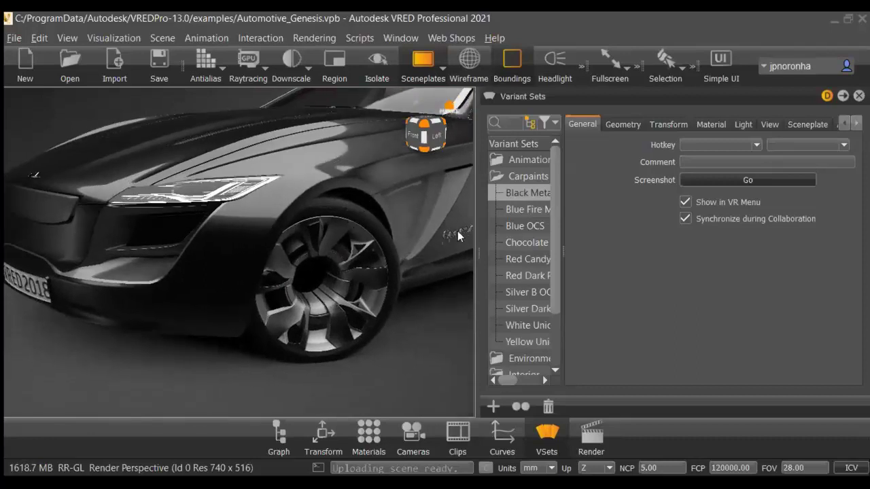
- Try the blue, chocolate, red, silver and white car paints, finish with yellow, and collapse the Carpaints set
click(531, 212)
click(529, 227)
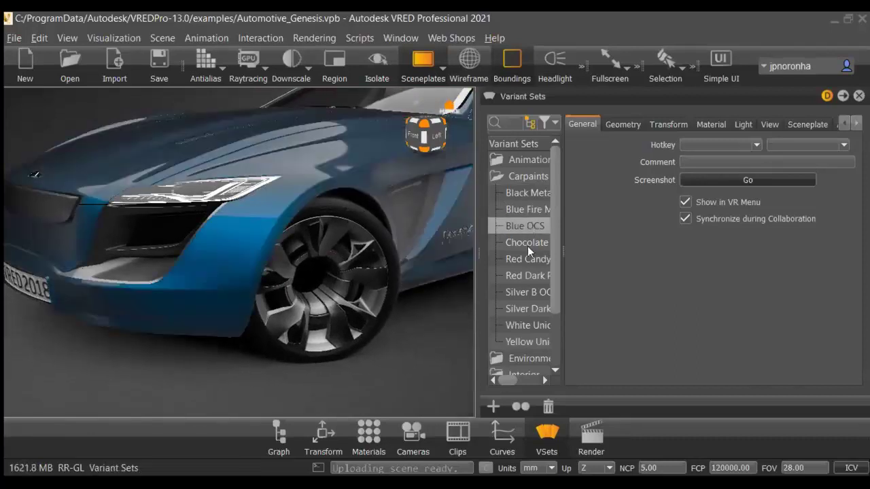
click(527, 244)
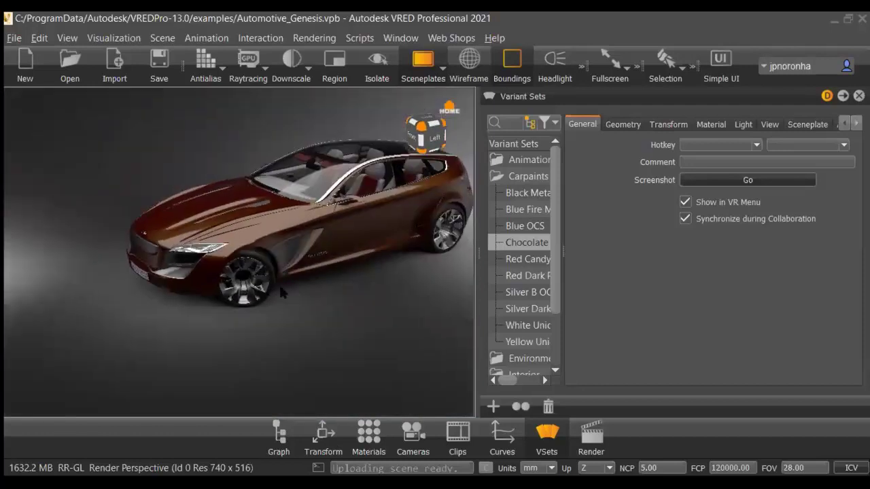
click(537, 261)
click(520, 293)
click(521, 323)
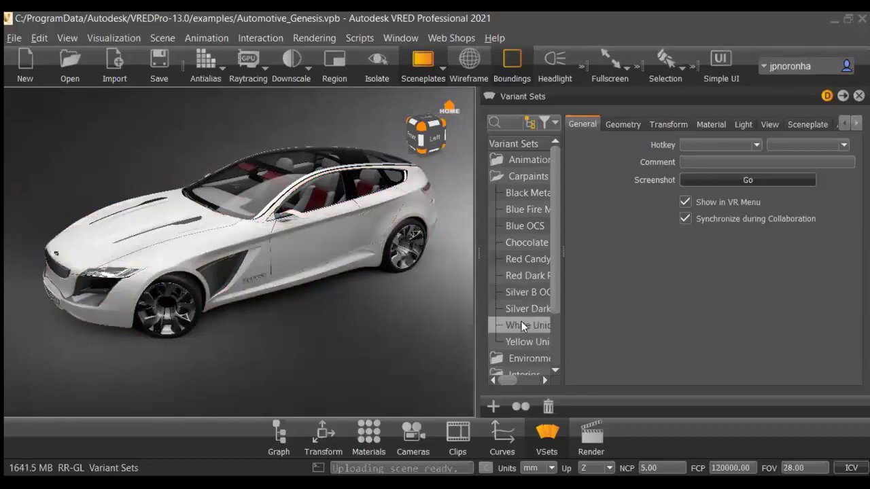
click(521, 344)
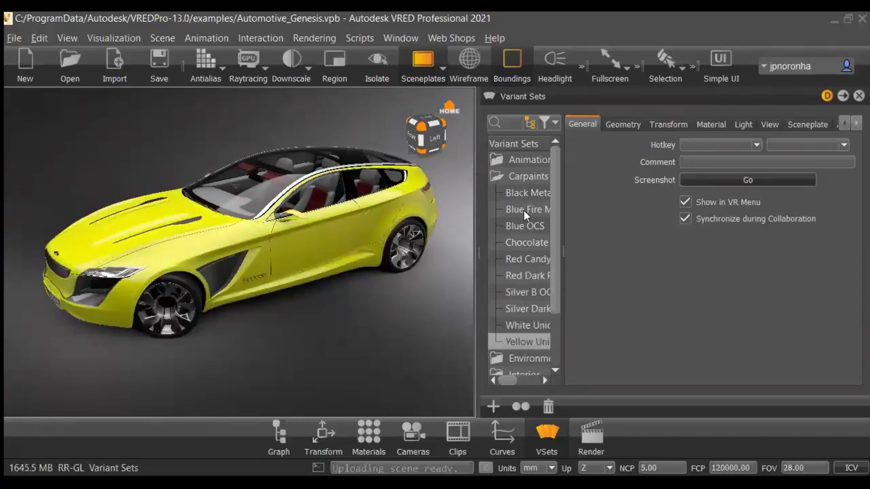
double_click(499, 178)
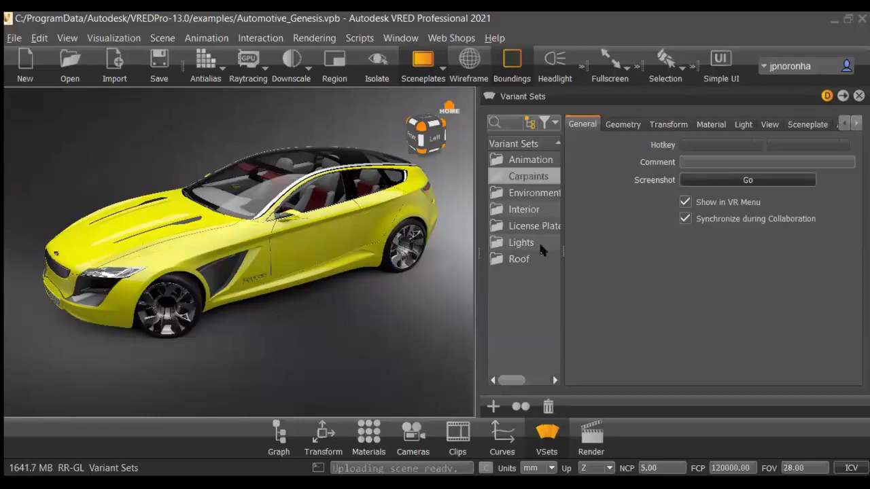
- Play the Car Backward and Car Forward animation variants alternately, ending with Car Backward, and open the co-driver's door
double_click(506, 163)
click(518, 175)
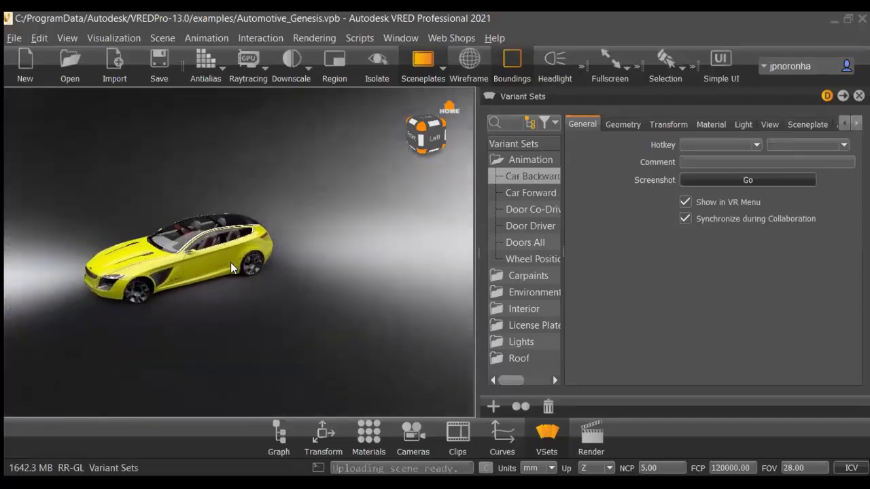
click(529, 195)
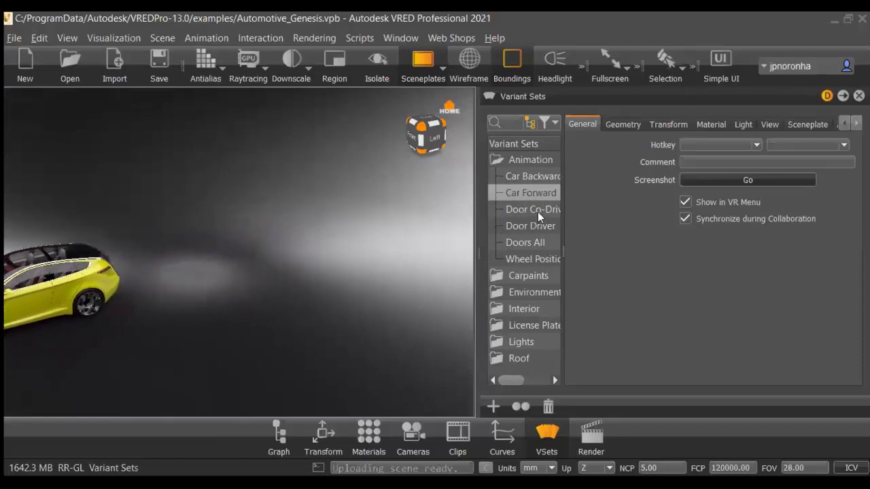
click(545, 178)
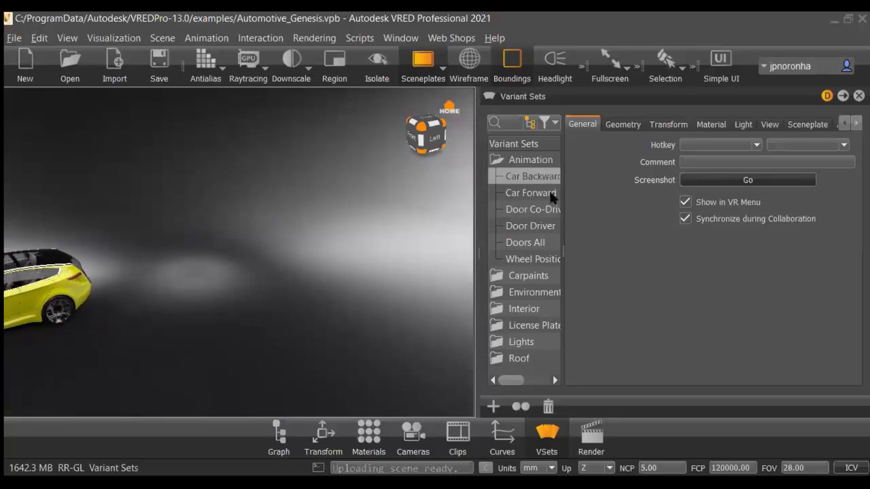
click(545, 196)
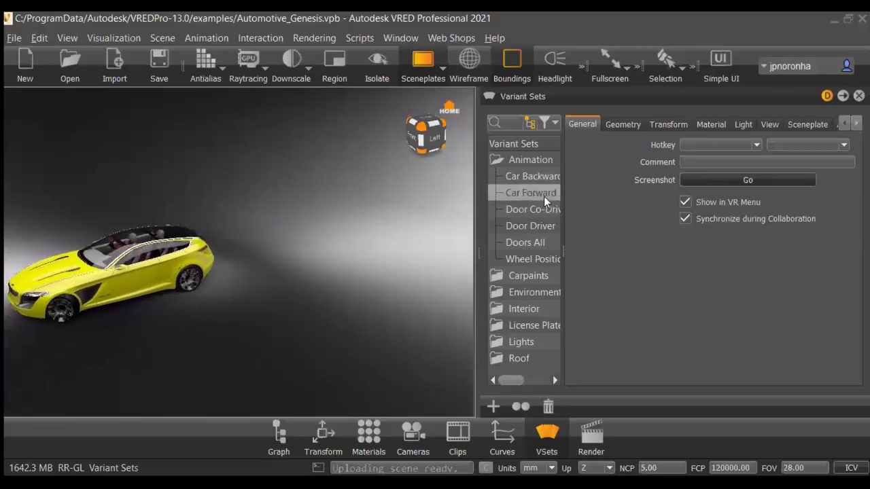
click(539, 178)
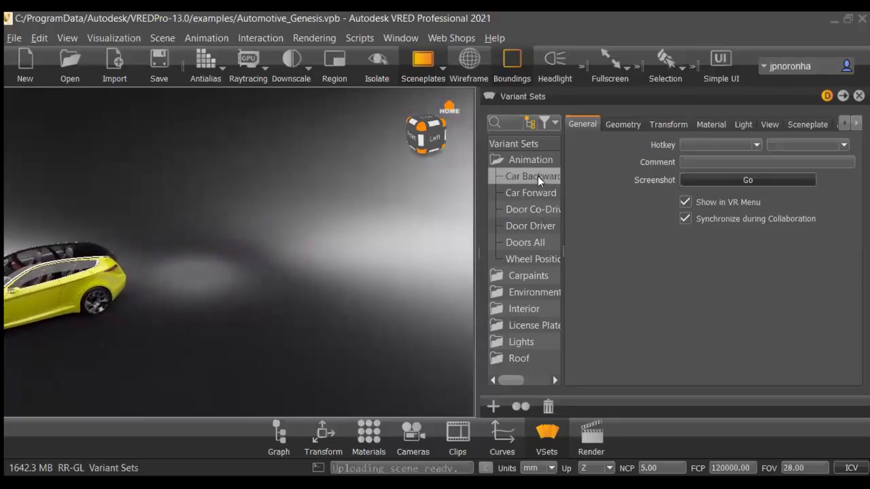
click(541, 210)
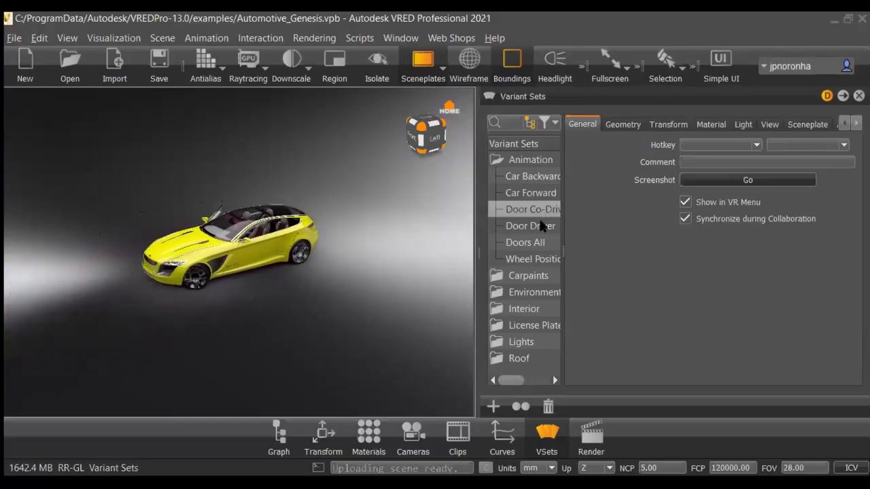
- Play the Door Driver and Doors All animation variants, and apply the Wheel Position variant to the car
click(537, 227)
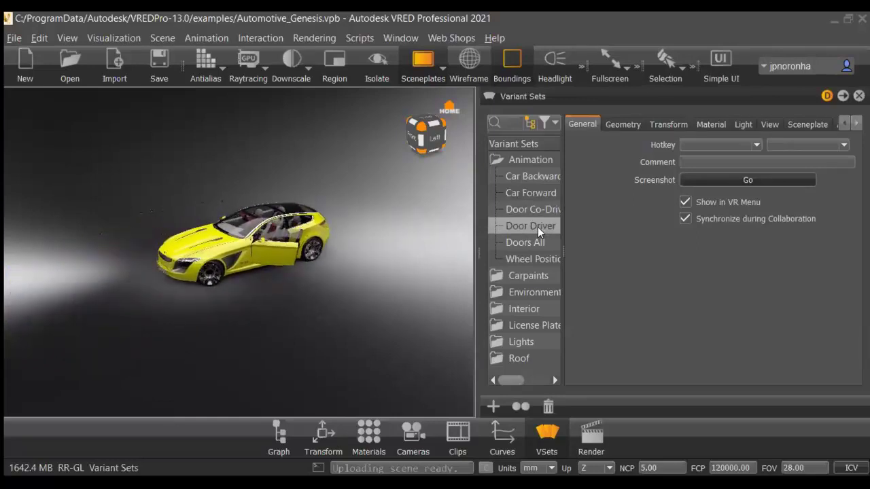
click(533, 247)
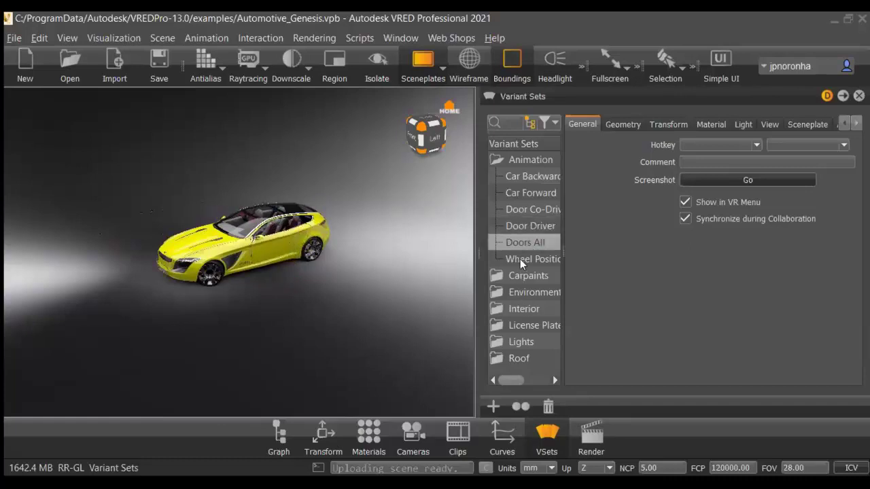
click(521, 261)
scroll(199, 275, up, 5)
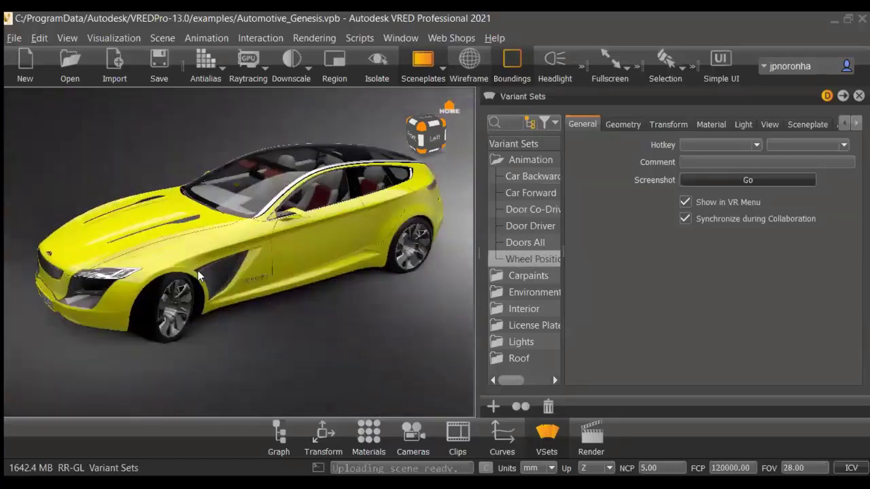
scroll(198, 275, up, 5)
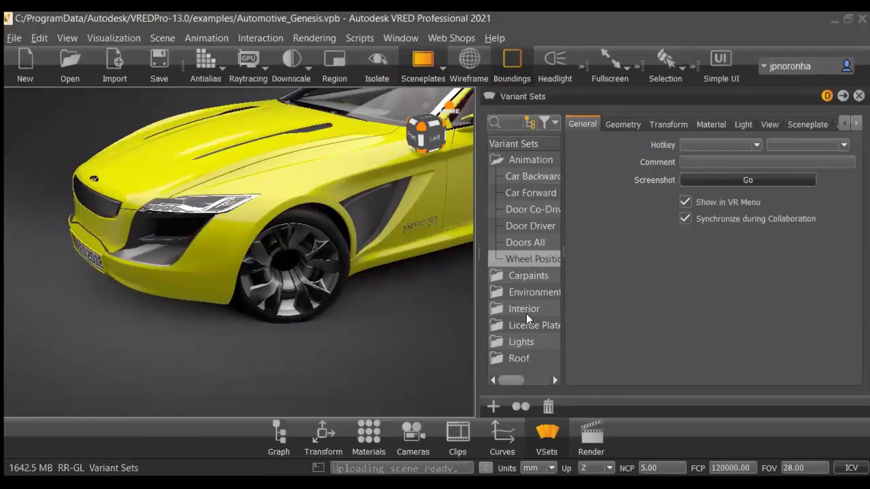
- Expand the Interior variant set and try the Black and Red interiors on the car, ending with Red-White
middle_drag(445, 171, 307, 242)
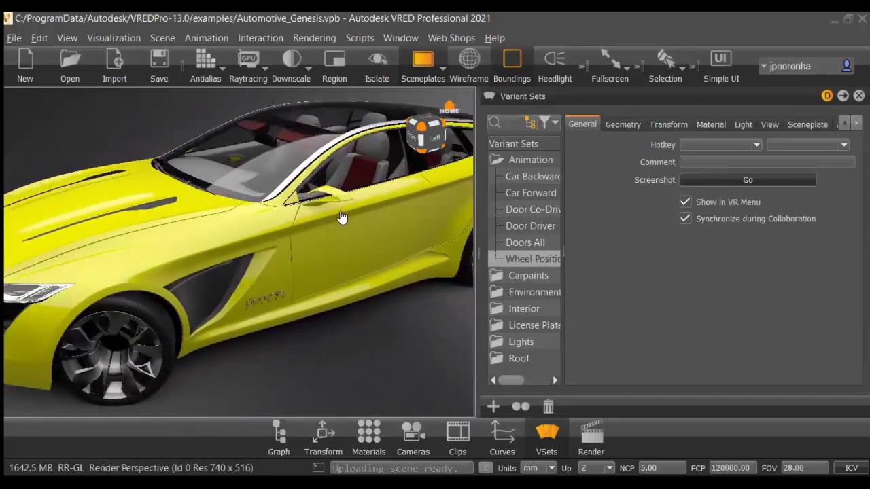
scroll(346, 176, up, 2)
scroll(343, 183, up, 2)
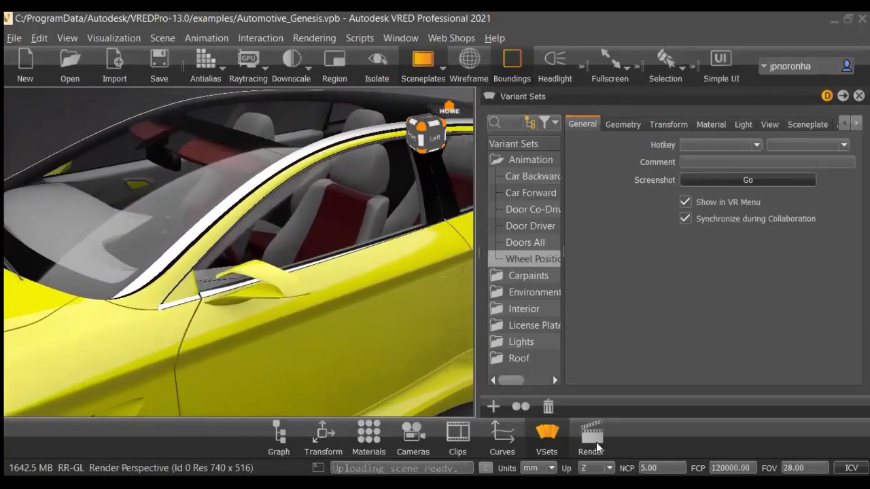
double_click(514, 299)
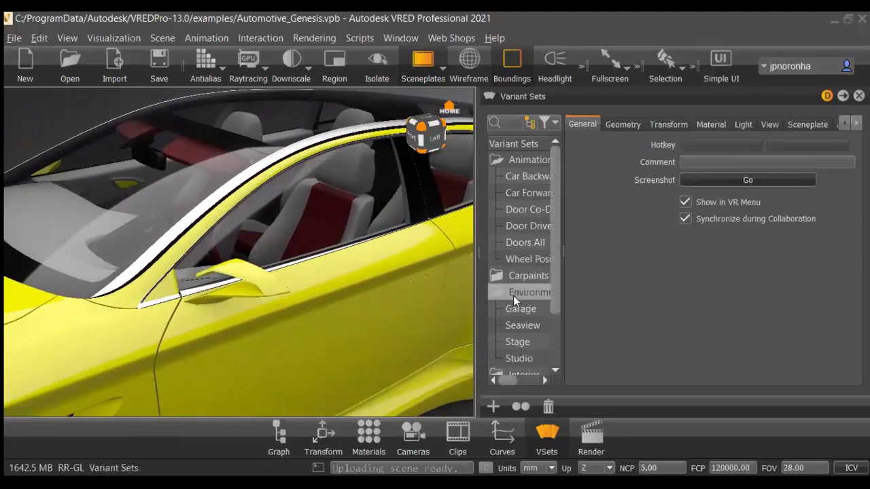
double_click(508, 297)
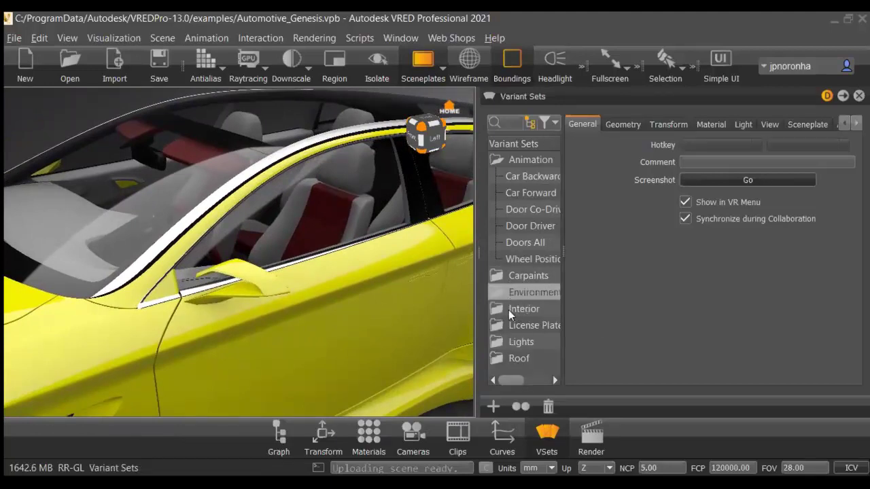
double_click(513, 309)
double_click(513, 324)
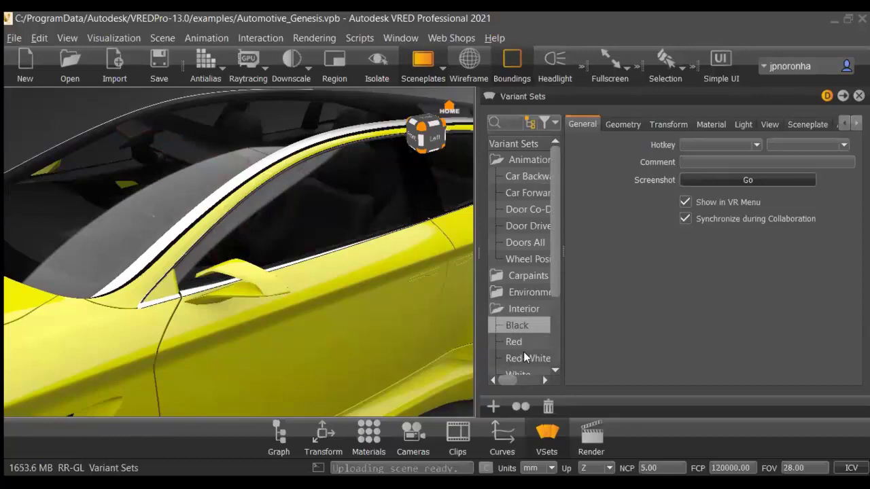
double_click(524, 345)
double_click(524, 360)
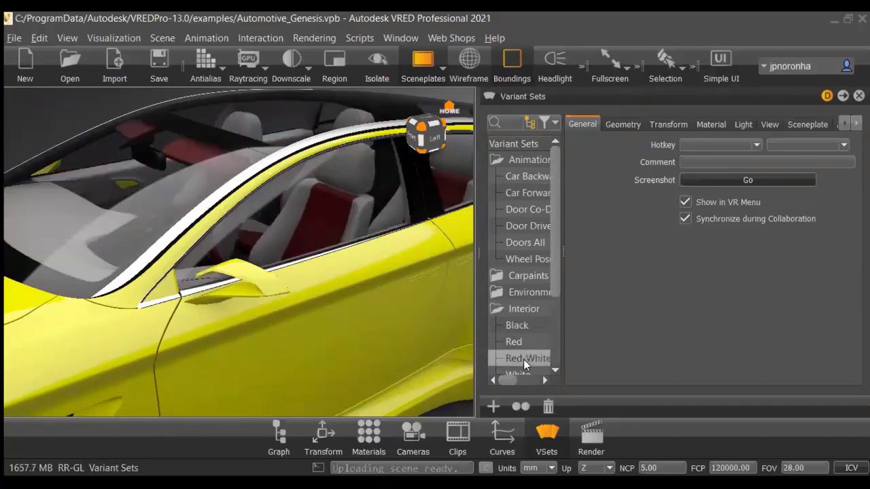
drag(553, 288, 561, 368)
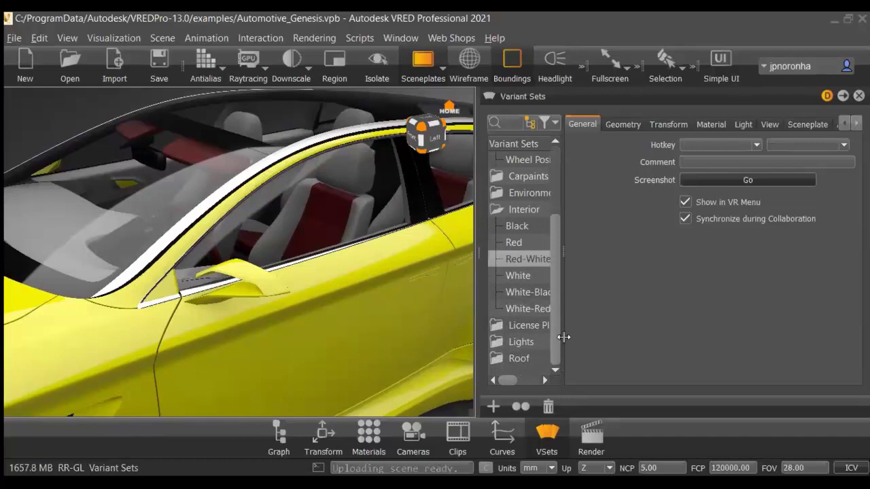
scroll(510, 360, up, 2)
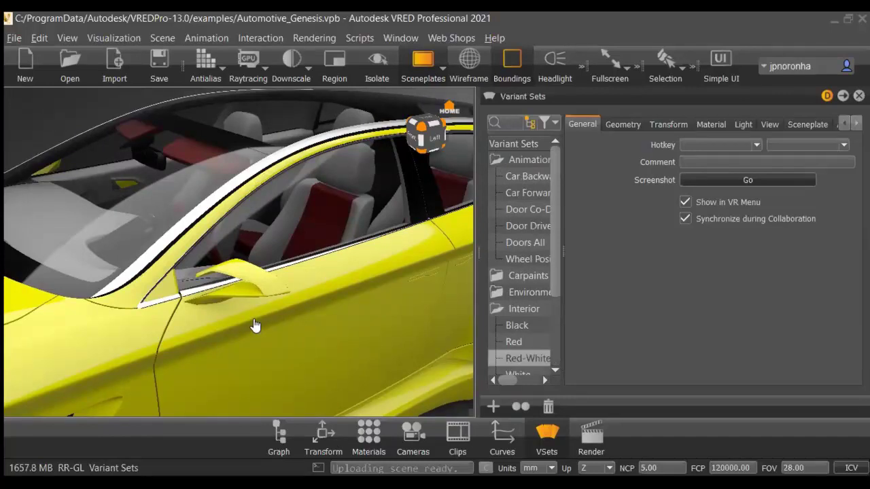
- Expand the Lights variant set and switch the car's lights on with the Lights ON variant
click(255, 326)
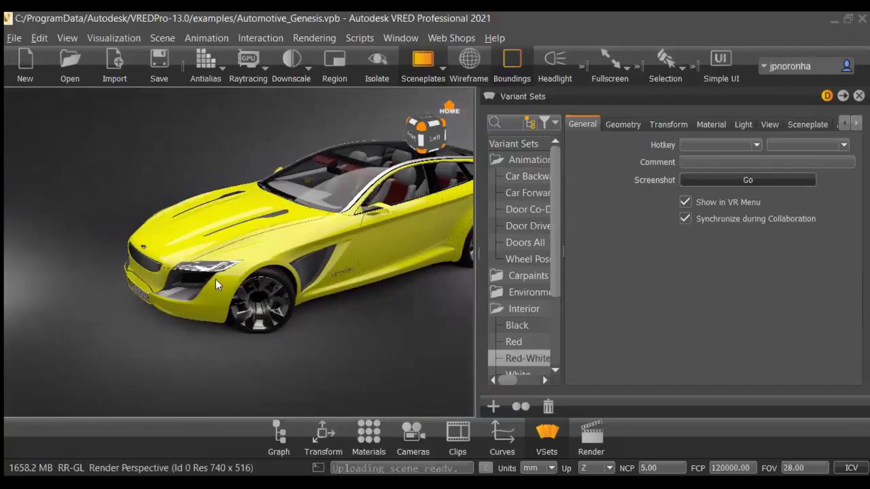
right_click(217, 280)
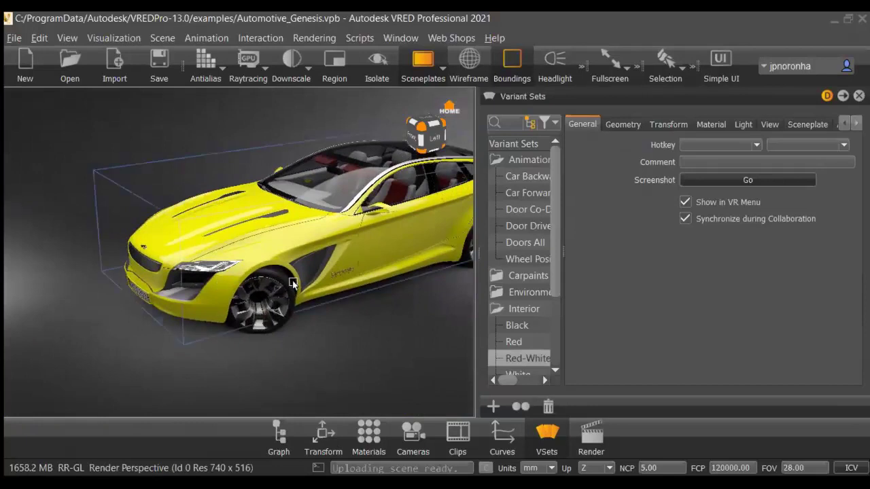
click(163, 314)
scroll(237, 320, up, 5)
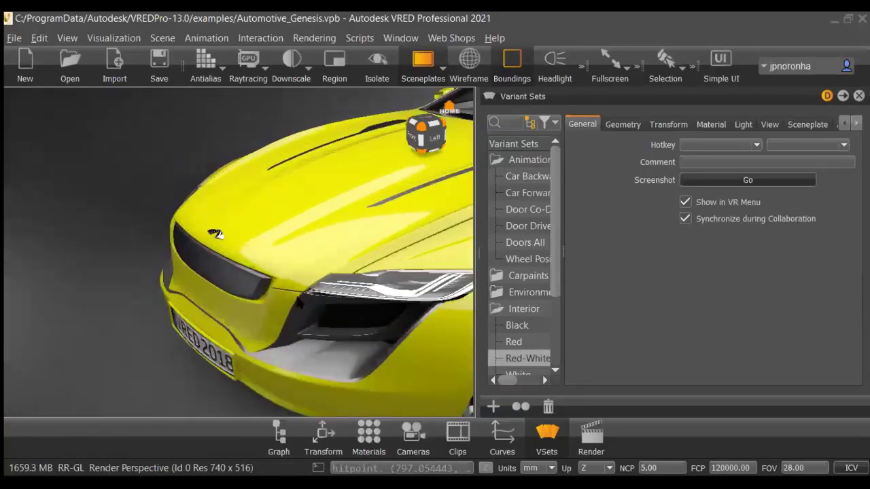
drag(216, 234, 530, 339)
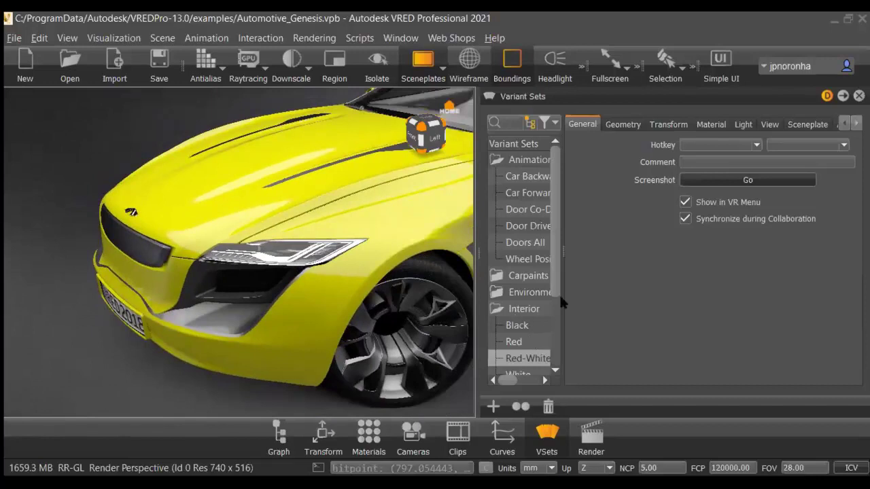
drag(558, 291, 562, 361)
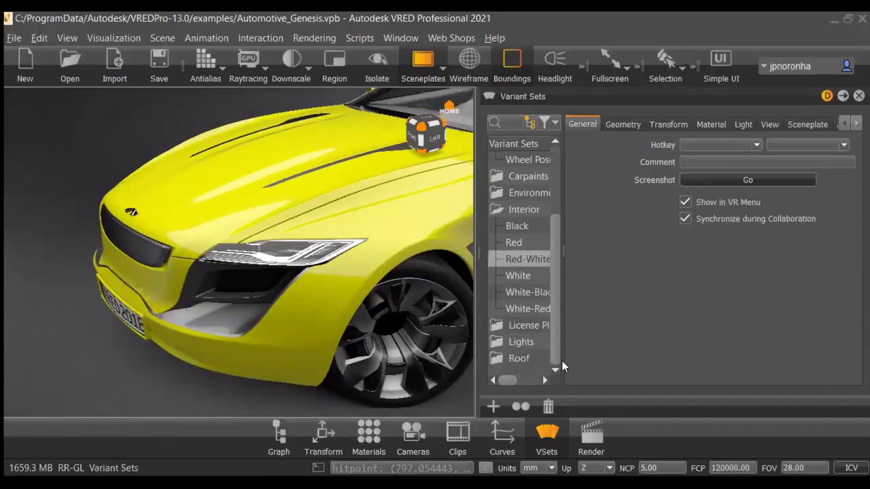
double_click(520, 345)
scroll(529, 364, down, 1)
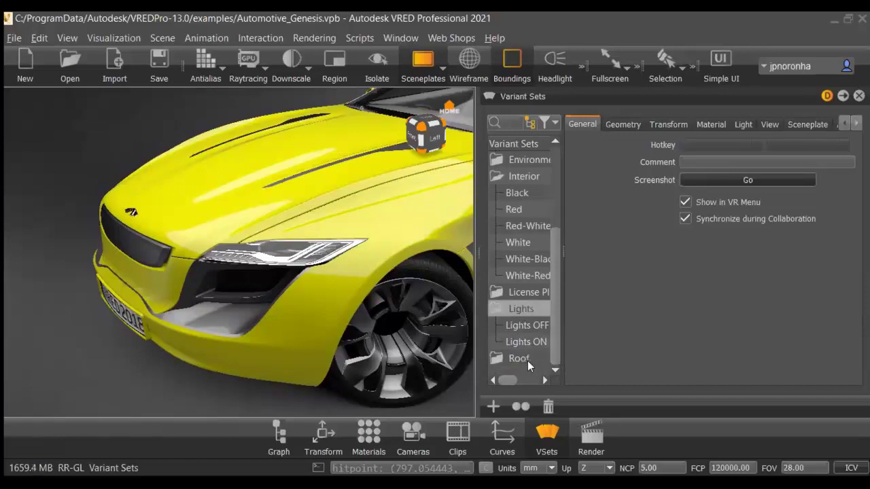
click(530, 342)
- Enable GPU raytracing and antialiasing for a rear view of the car showing the tail light
drag(268, 270, 289, 300)
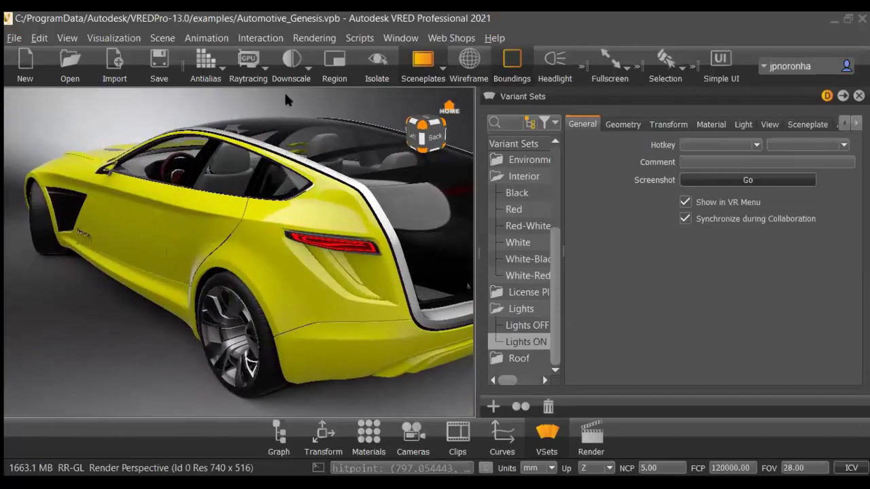
click(257, 63)
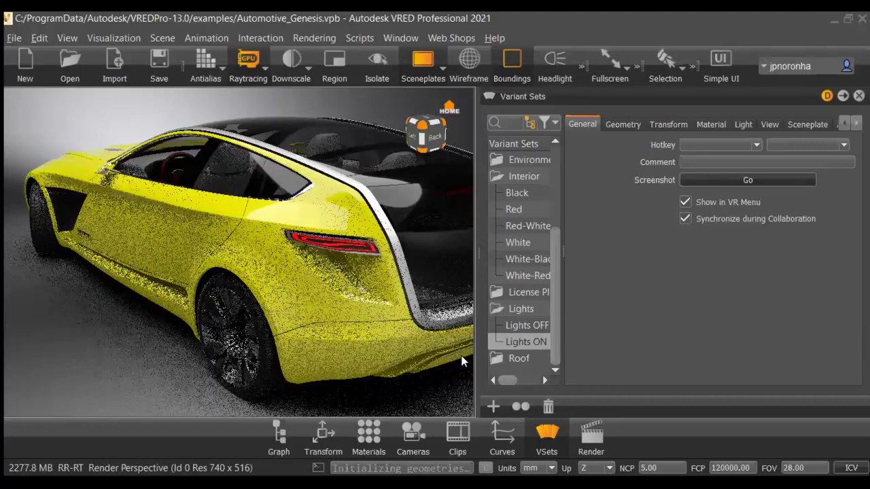
click(206, 61)
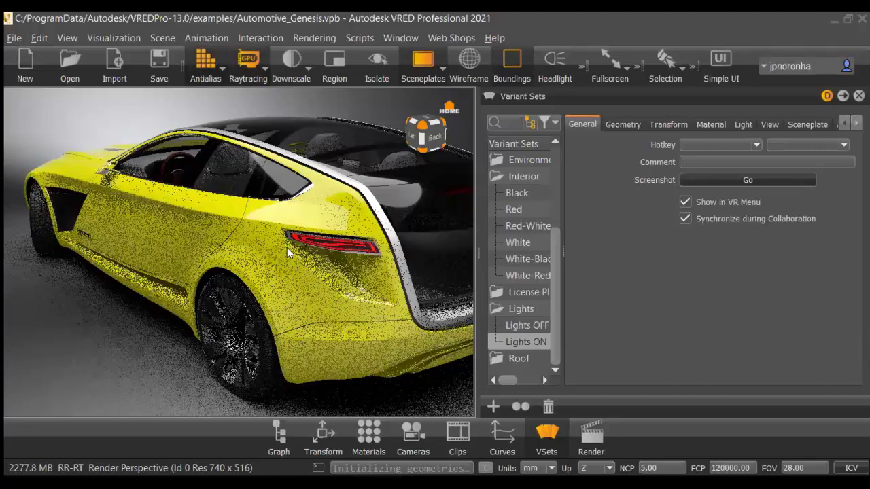